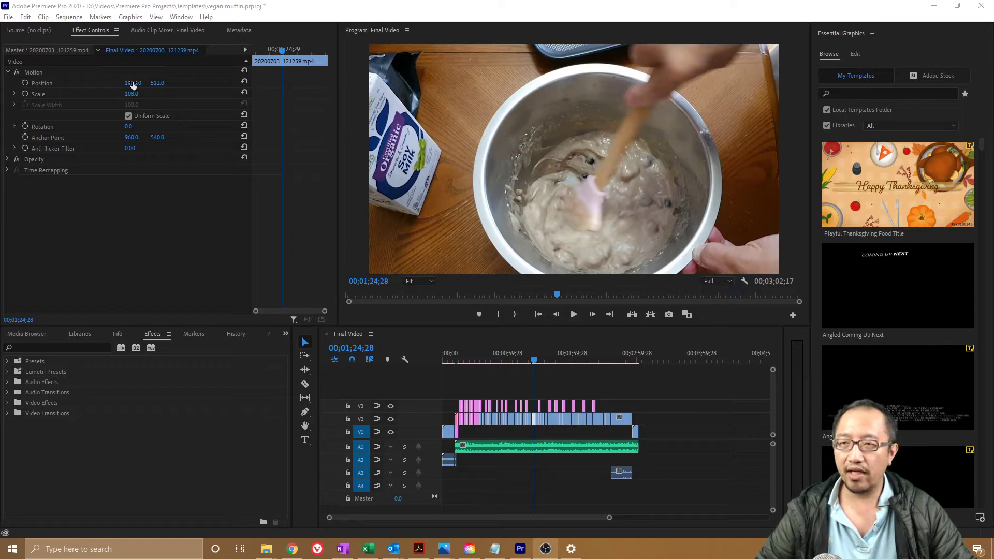
Scrub the mixing-bowl clip's Motion values to position 1031, 501 and scale 109
{"action": "mouse_move", "coordinate": [133, 82]}
{"action": "left_mouse_down"}
{"action": "mouse_move", "coordinate": [159, 83]}
{"action": "mouse_move", "coordinate": [137, 84]}
{"action": "left_mouse_up"}
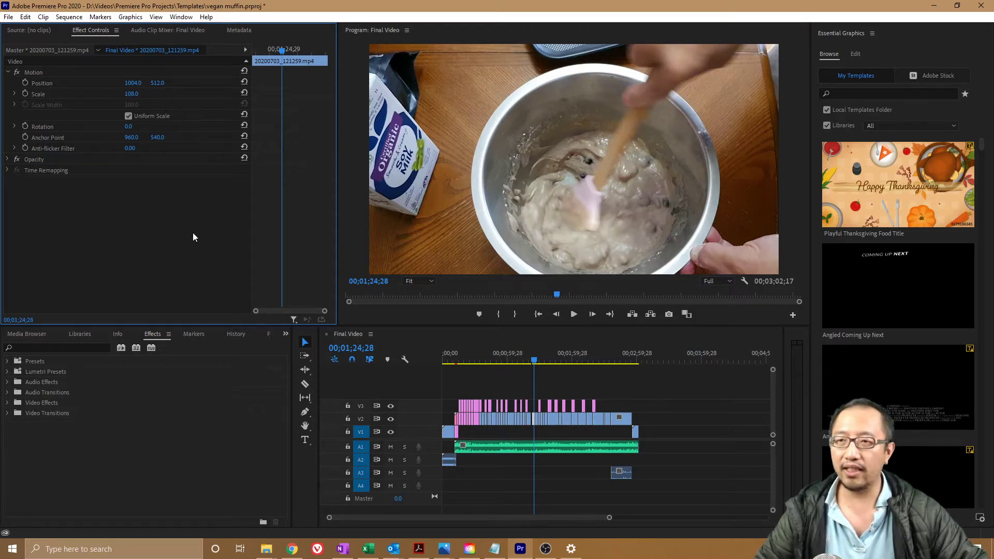
{"action": "left_click_drag", "start_coordinate": [158, 84], "coordinate": [151, 84]}
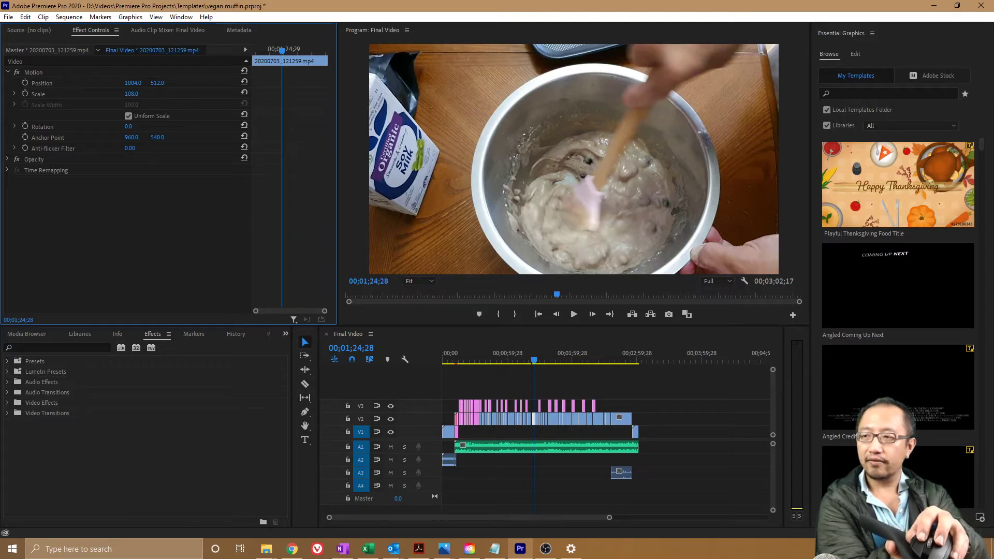
{"action": "left_click_drag", "start_coordinate": [133, 83], "coordinate": [206, 83]}
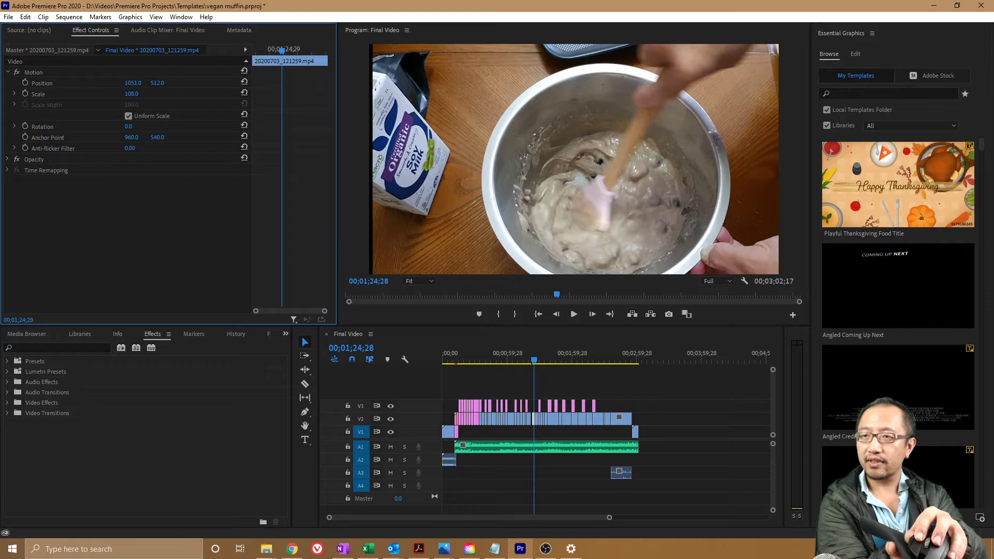
{"action": "mouse_move", "coordinate": [133, 82]}
{"action": "left_mouse_down"}
{"action": "mouse_move", "coordinate": [76, 82]}
{"action": "mouse_move", "coordinate": [166, 82]}
{"action": "left_mouse_up"}
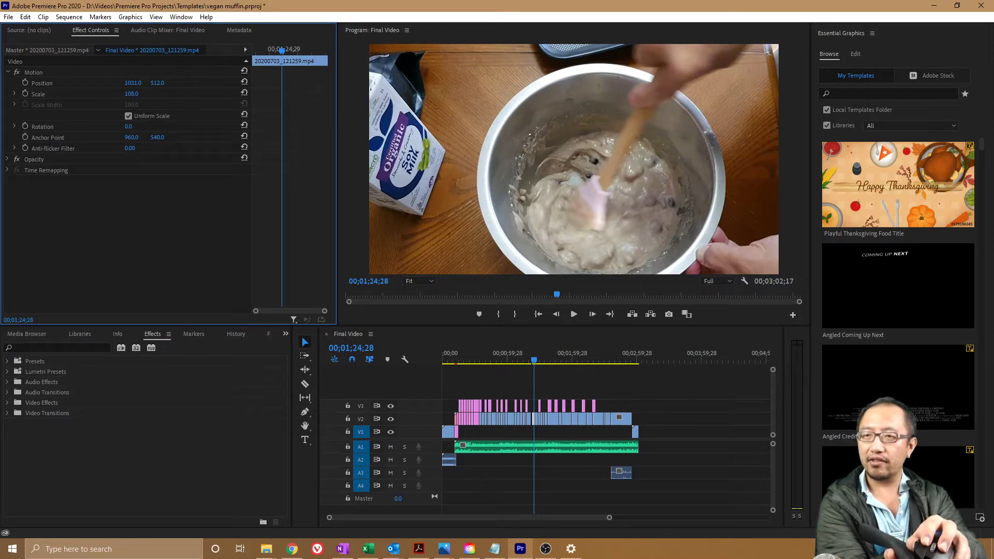
{"action": "left_click_drag", "start_coordinate": [157, 83], "coordinate": [151, 82]}
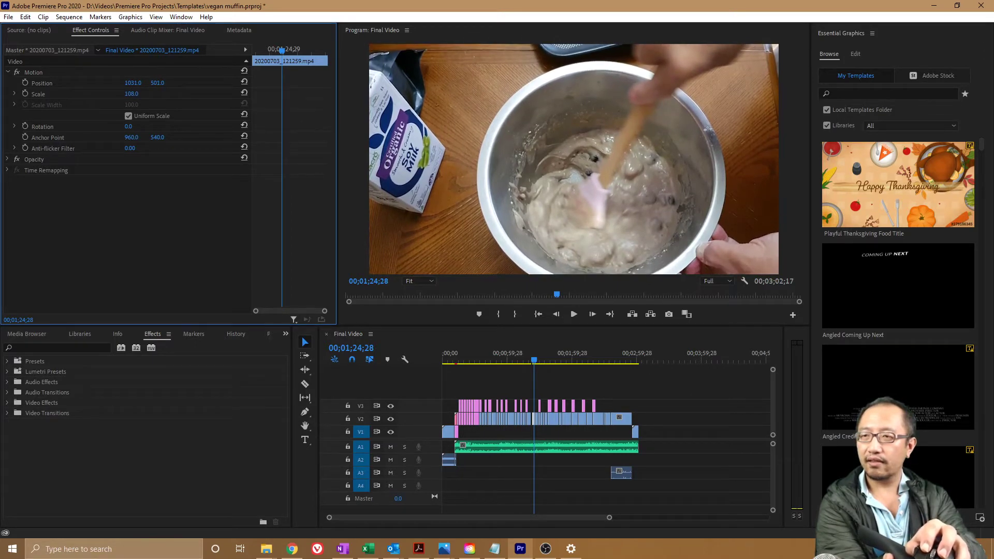
{"action": "left_click_drag", "start_coordinate": [132, 94], "coordinate": [132, 94]}
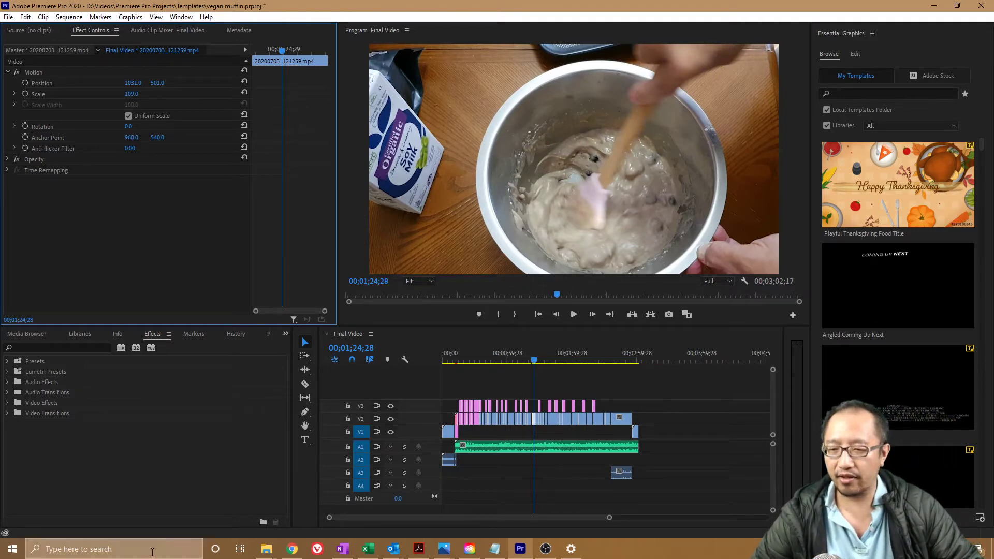
Search 'mouse', open Mouse settings, then center the Additional mouse options dialog on screen
{"action": "left_click", "coordinate": [120, 552]}
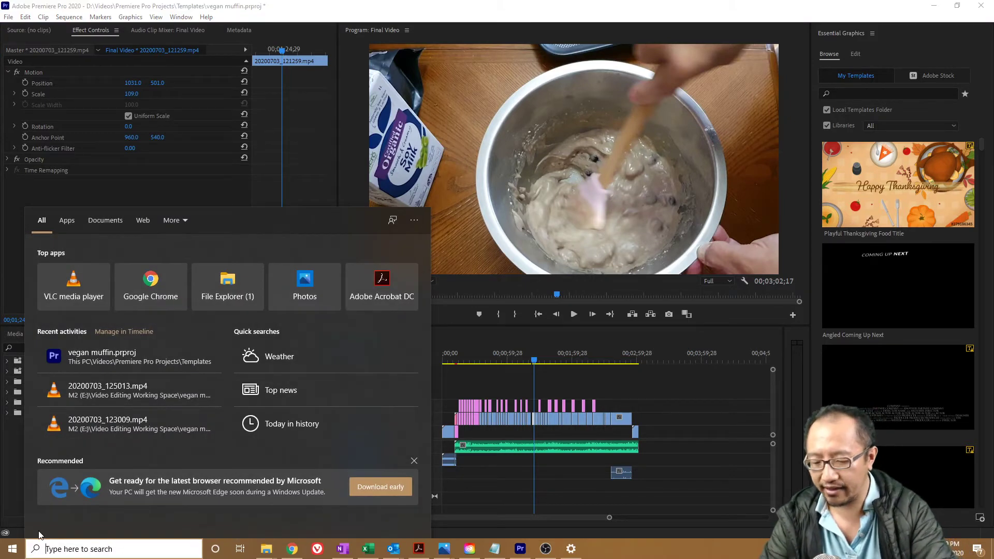
{"action": "type", "text": "mouse"}
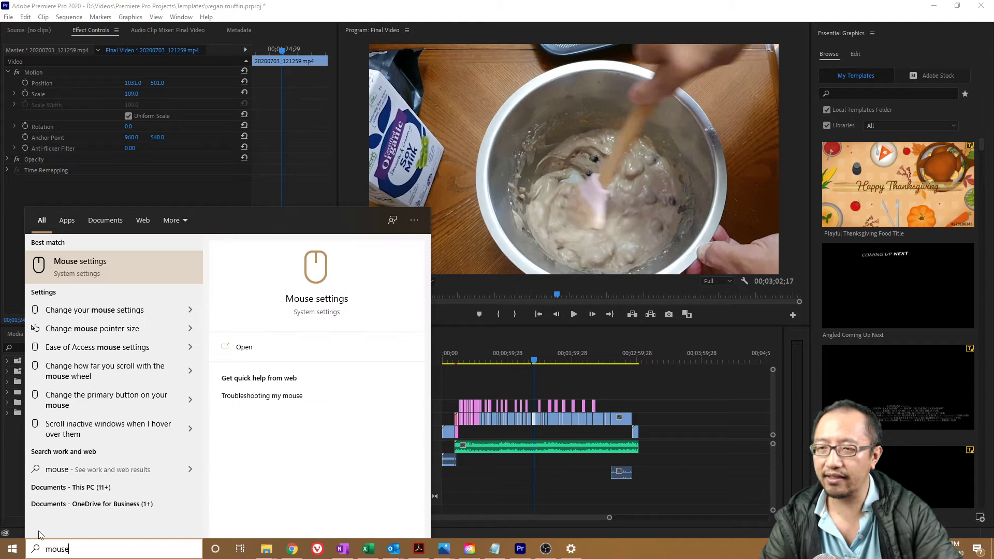
{"action": "left_click", "coordinate": [100, 273]}
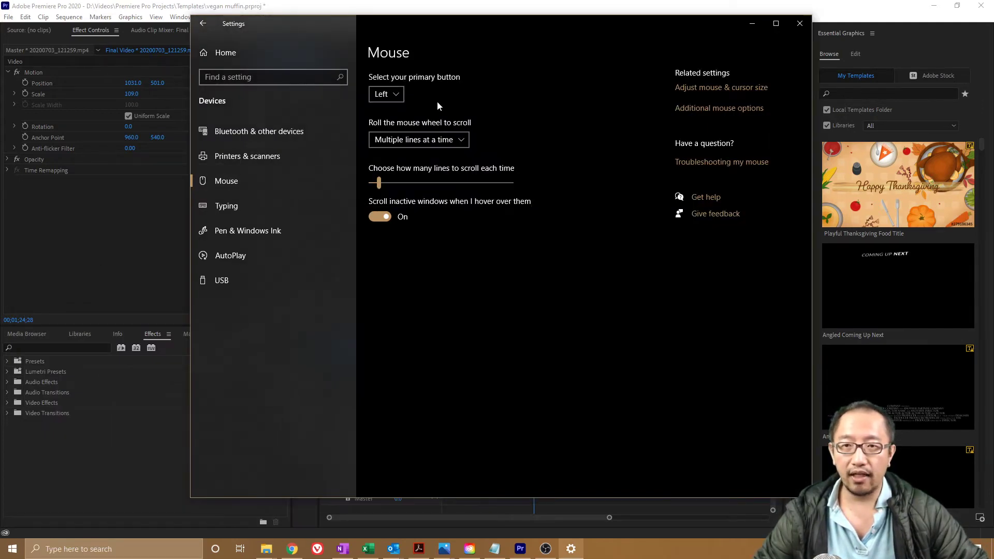
{"action": "left_click", "coordinate": [721, 110]}
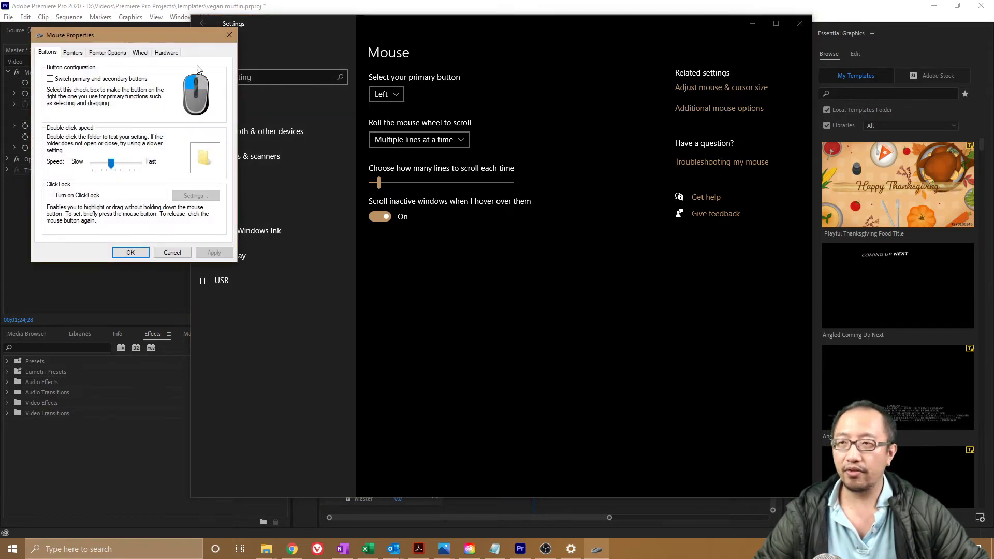
{"action": "left_click_drag", "start_coordinate": [164, 36], "coordinate": [535, 98]}
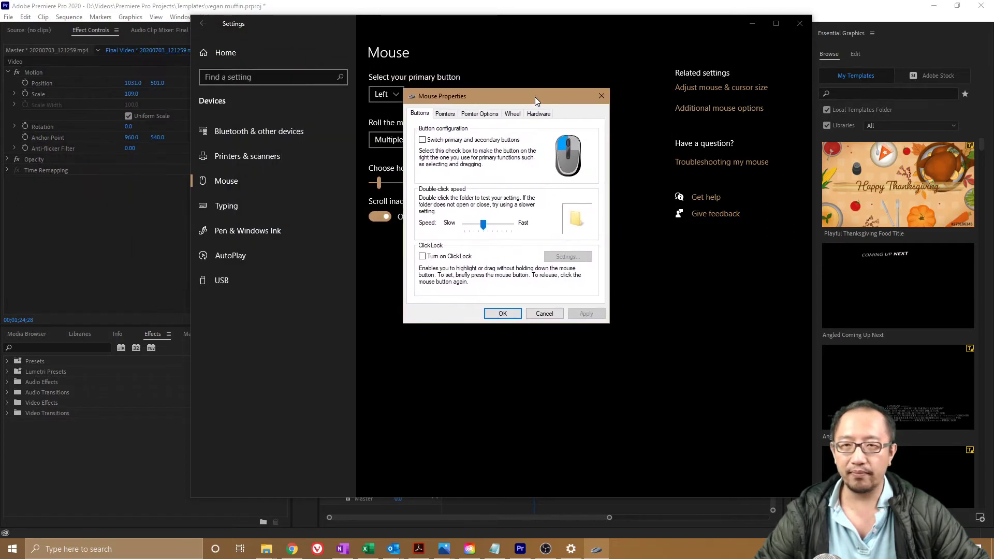
On Pointer Options, raise pointer speed toward Fast, disable Enhance pointer precision, and apply
{"action": "left_click", "coordinate": [489, 115]}
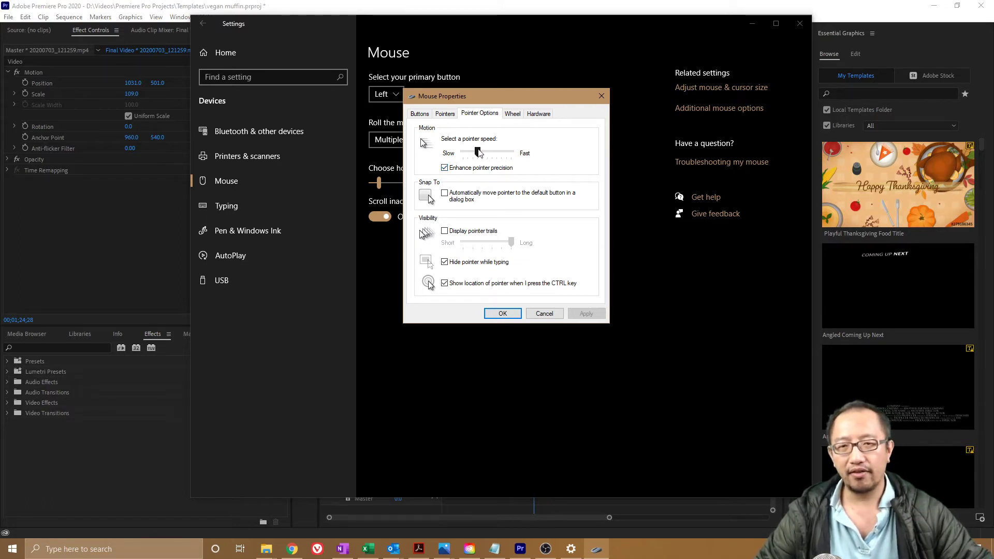
{"action": "left_click_drag", "start_coordinate": [478, 151], "coordinate": [498, 155]}
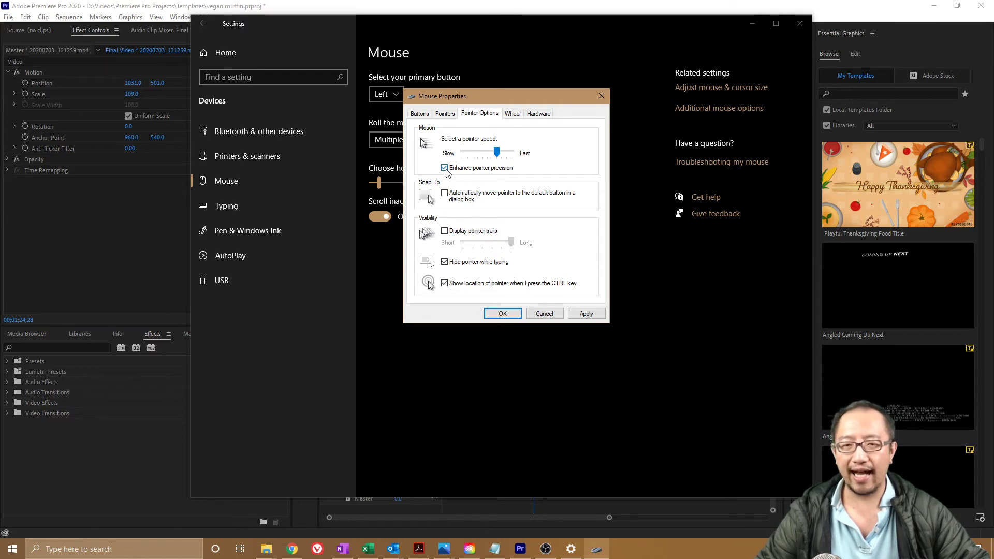
{"action": "left_click", "coordinate": [445, 167]}
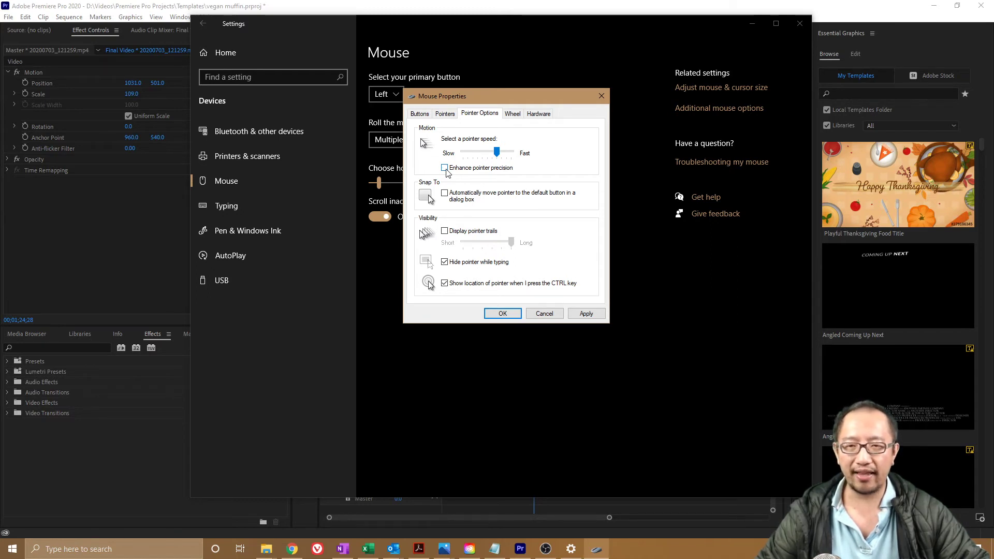
{"action": "left_click", "coordinate": [589, 315]}
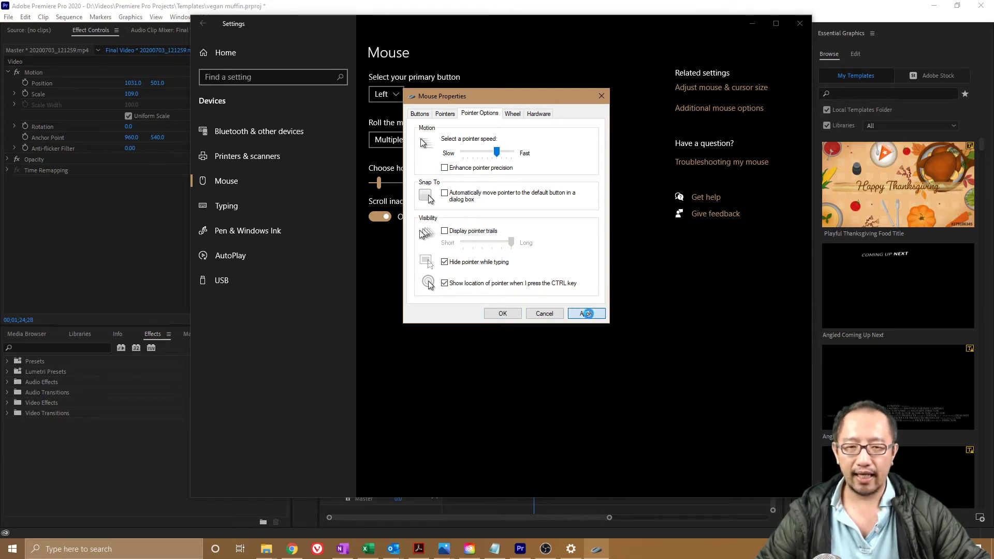
Back in Premiere, scrub the clip to Position X 1020 and Scale 98 to test responsiveness
{"action": "left_click", "coordinate": [89, 209]}
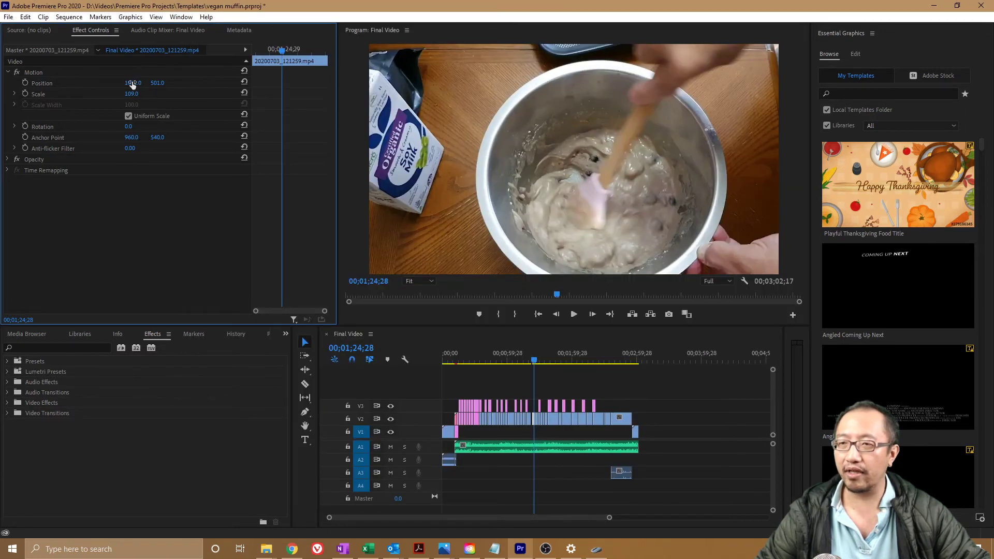
{"action": "left_click_drag", "start_coordinate": [133, 84], "coordinate": [137, 84]}
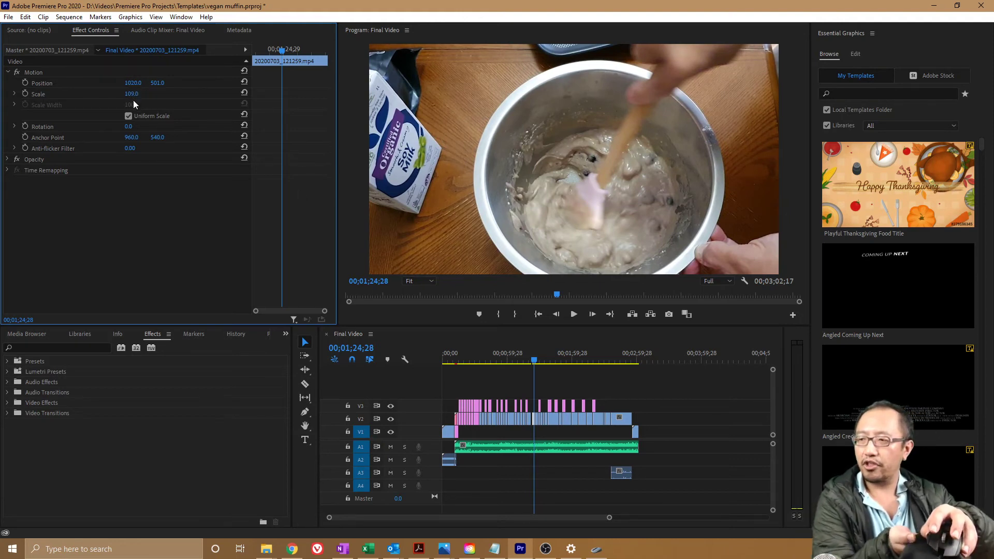
{"action": "left_click_drag", "start_coordinate": [132, 94], "coordinate": [127, 4]}
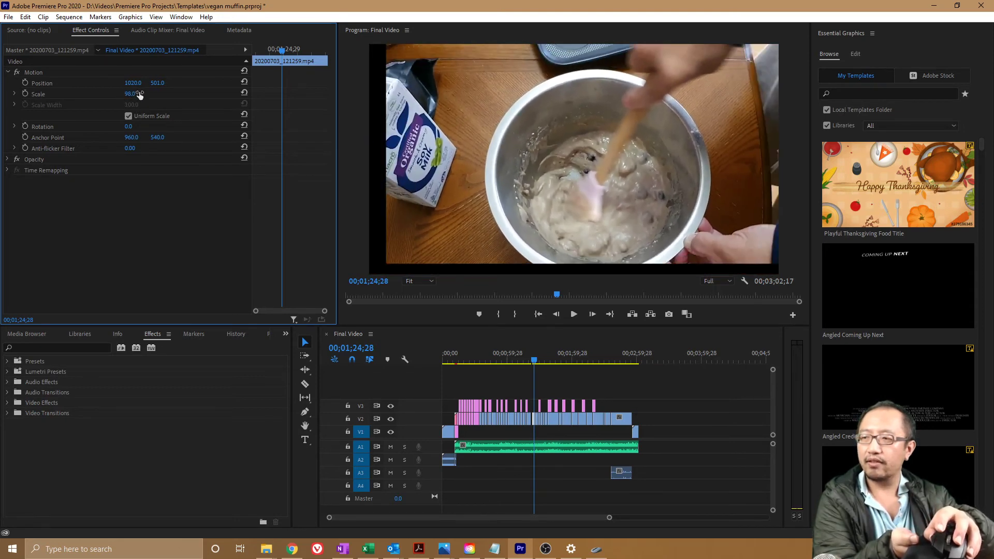